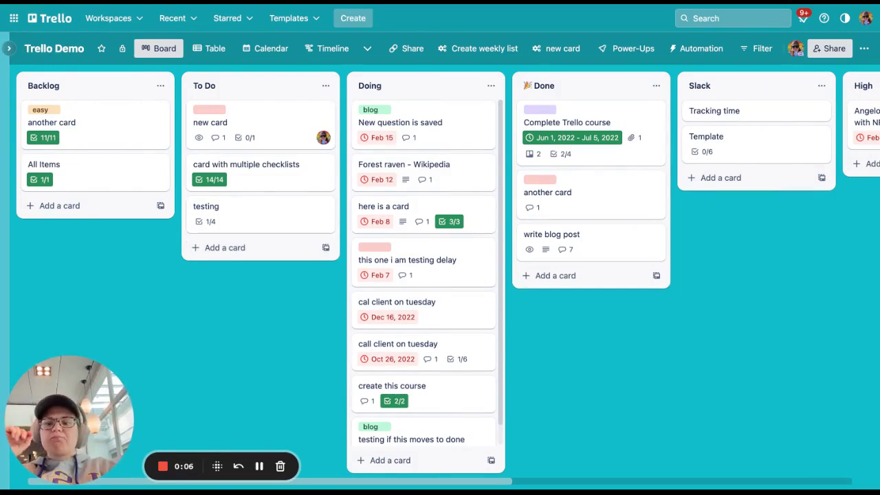
Step: Close the testing card and add a new card 'card with items' to To Do
click(238, 214)
click(210, 254)
click(209, 248)
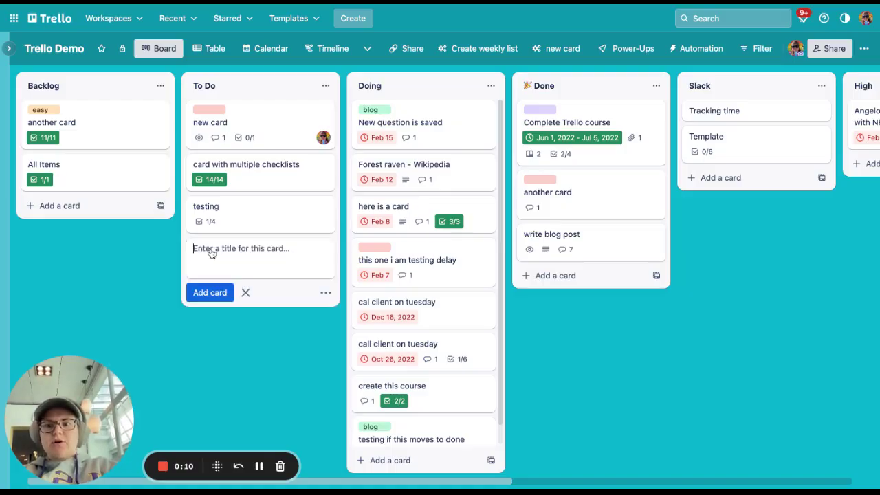
text(card with items)
key(Return)
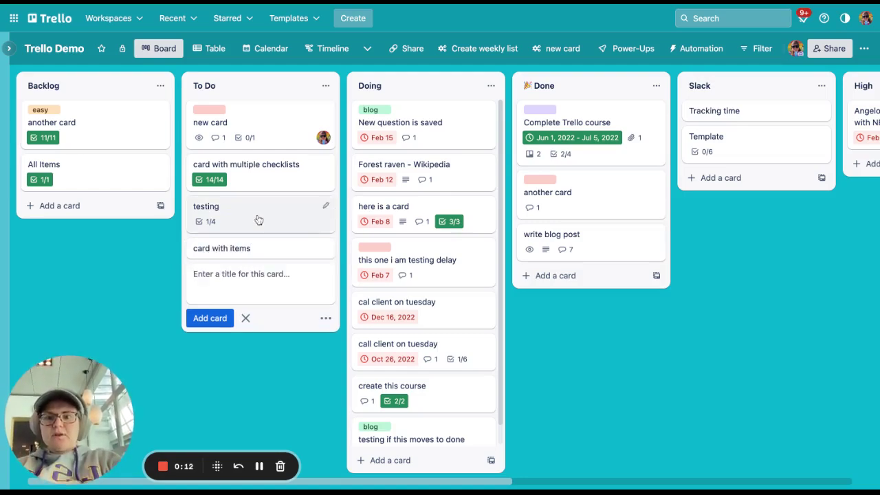
Step: Give 'card with items' a checklist containing the item 'clean my room'
click(237, 249)
key(minus)
key(Return)
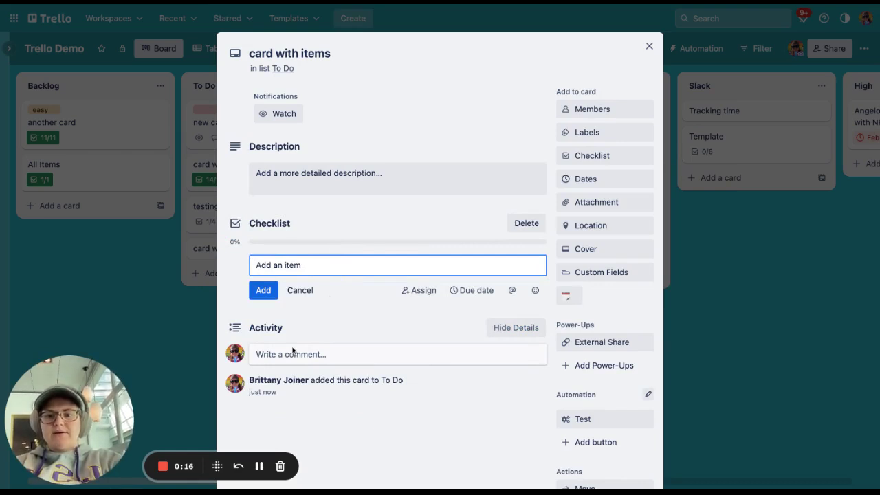
text(clean my room)
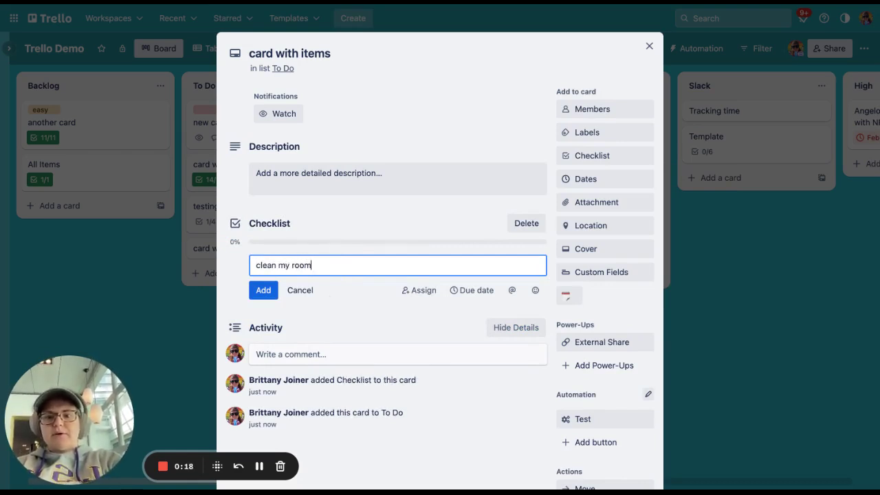
key(Return)
key(Escape)
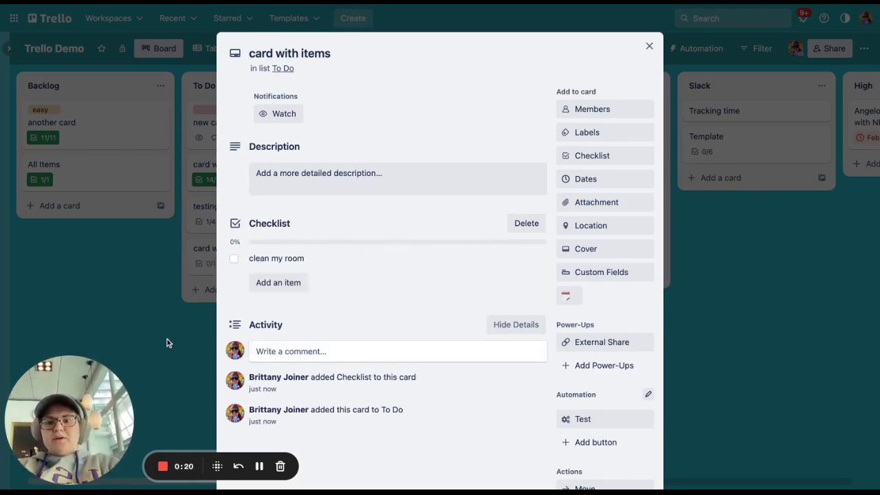
click(167, 339)
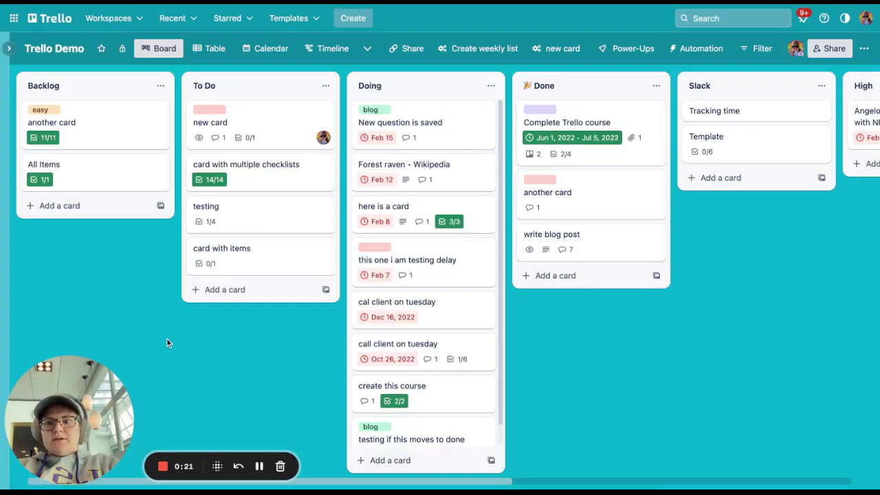
Step: Tick 'clean my room' on 'card with items' and confirm All Items' Tasks shows 2/2
click(81, 177)
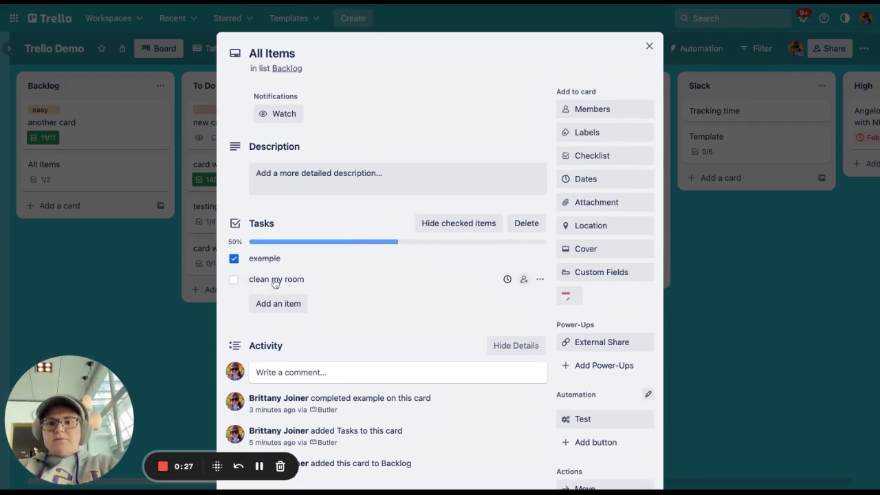
click(118, 280)
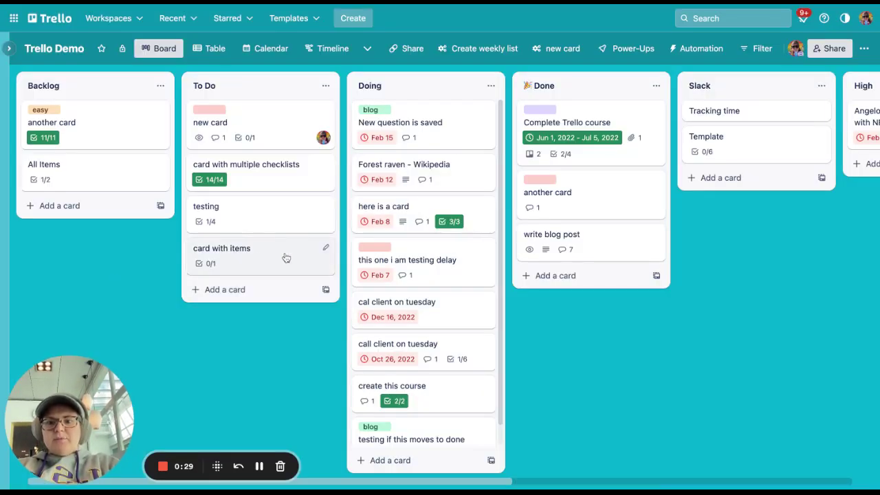
click(284, 259)
click(233, 403)
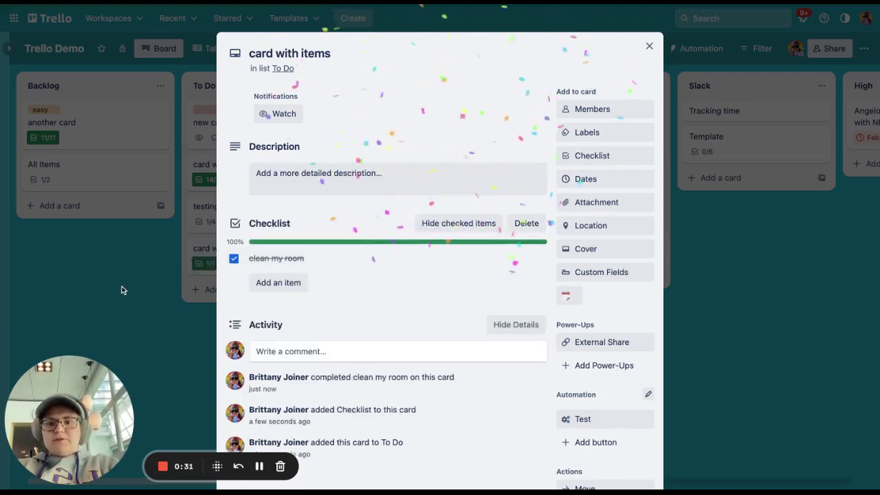
click(122, 286)
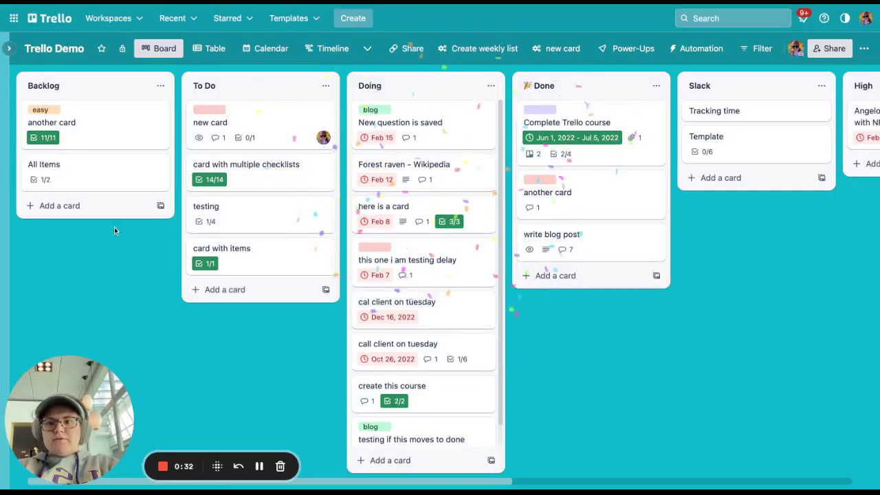
click(79, 170)
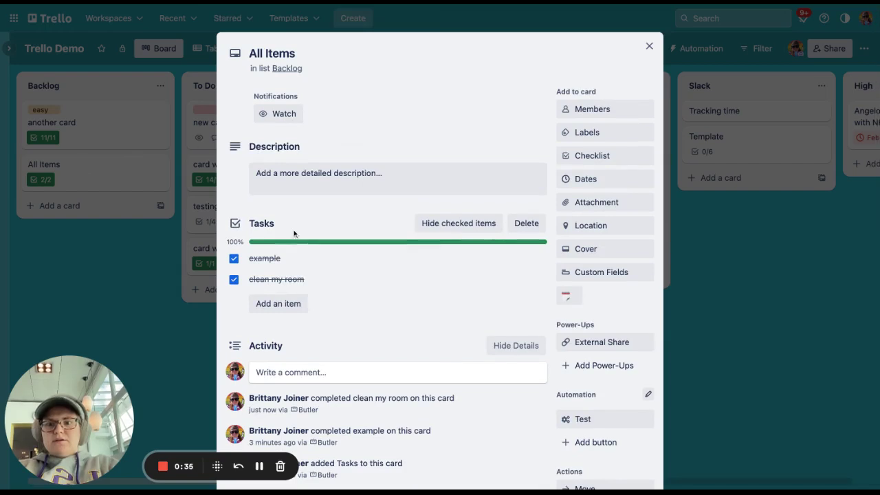
click(164, 230)
Step: Show the board's Automation Rules filtered to Enabled, scrolled to the checklist rules
click(698, 48)
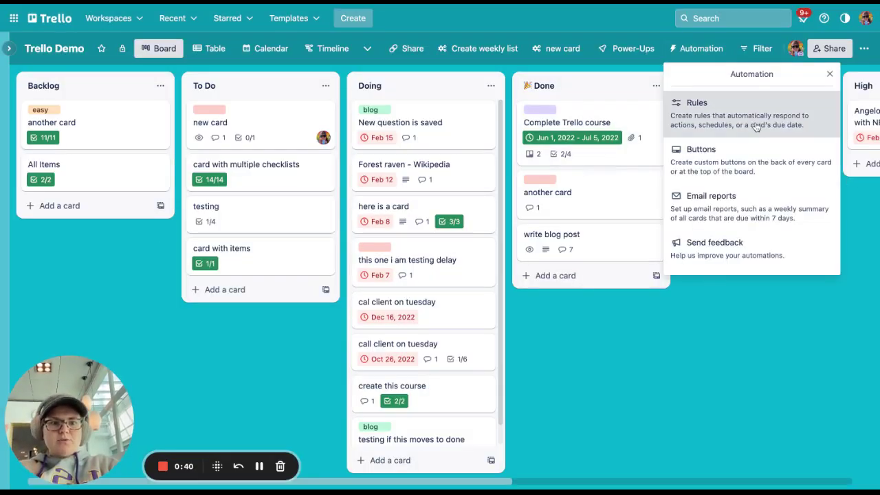
click(736, 126)
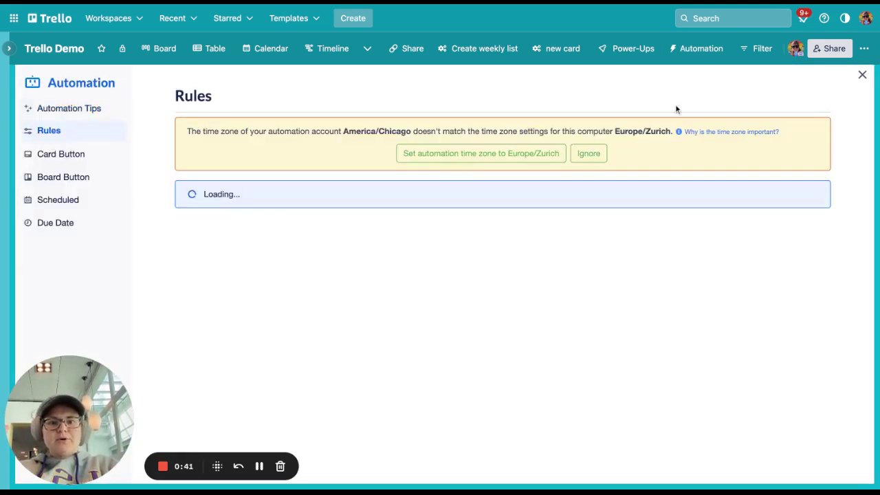
click(670, 95)
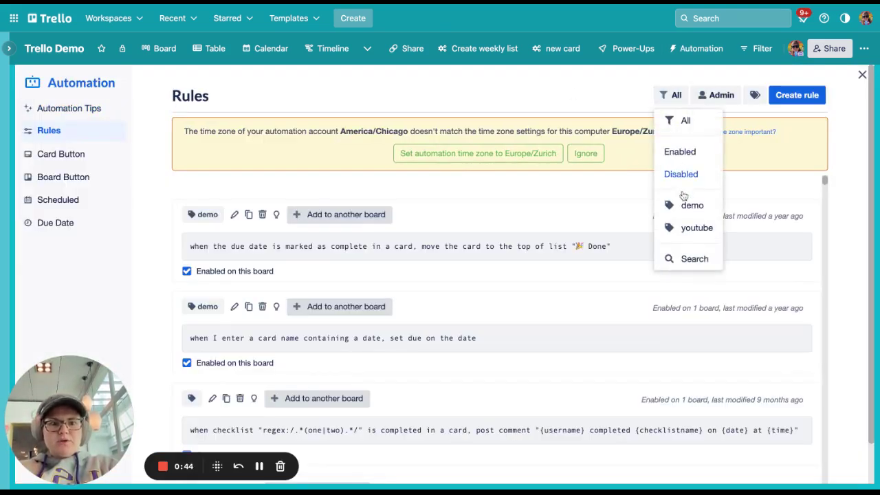
click(680, 153)
scroll(514, 199, down, 10)
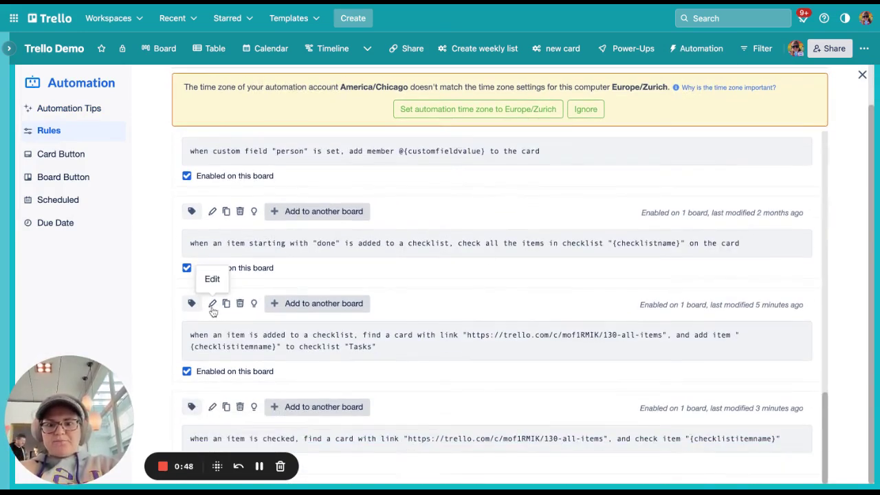
Step: Open the checklist-copy rule for editing and inspect its All Items card link
click(212, 304)
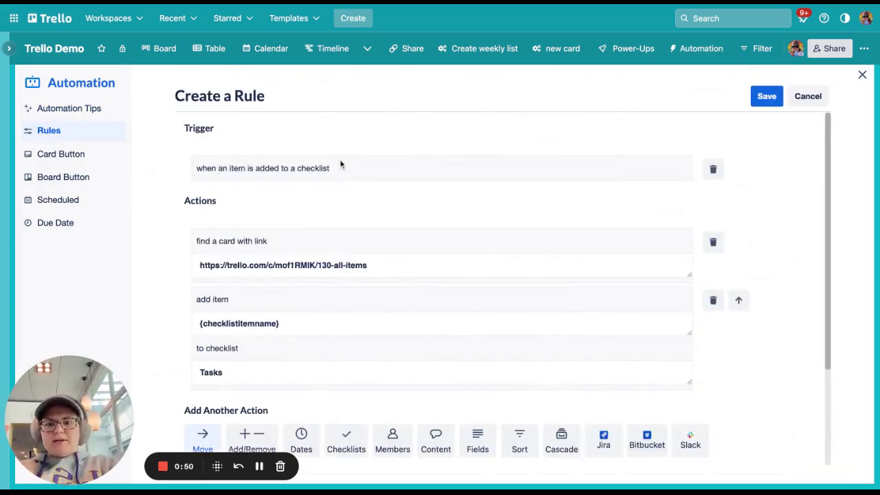
scroll(340, 164, down, 3)
click(341, 318)
scroll(337, 328, down, 2)
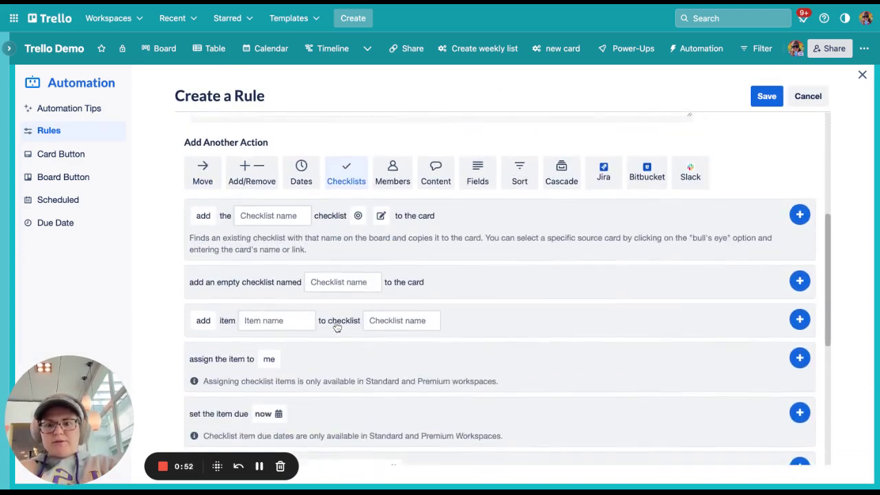
scroll(337, 328, up, 5)
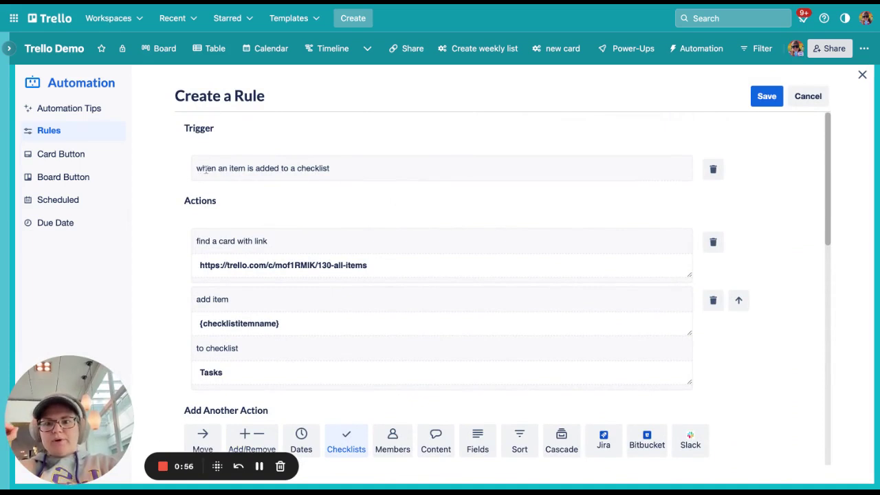
scroll(326, 182, down, 1)
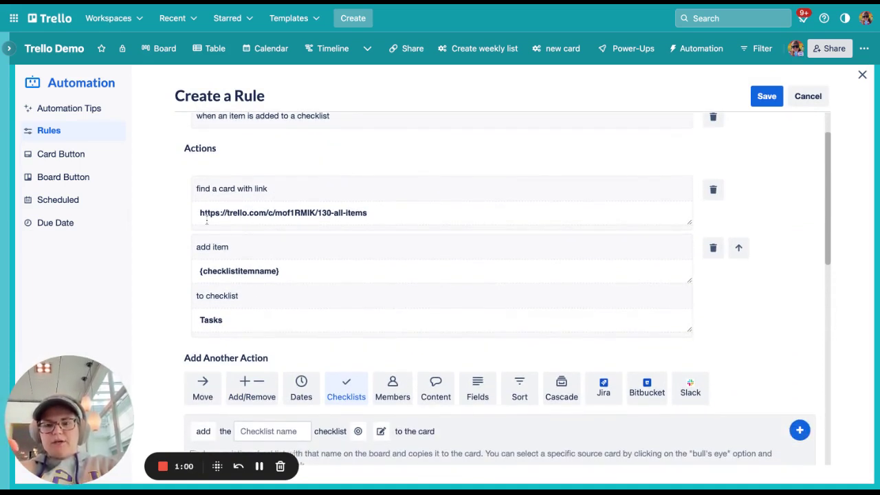
triple_click(206, 220)
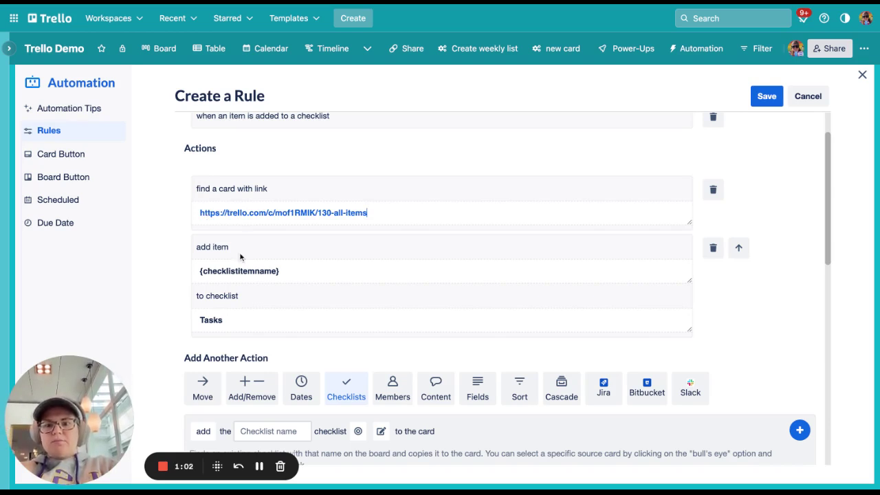
scroll(196, 219, down, 1)
key(shift+Left)
key(shift+Left)
key(shift+Left)
key(shift+Left)
key(shift+Left)
key(shift+Left)
key(shift+Left)
key(shift+Left)
key(shift+Left)
key(shift+Left)
key(shift+Left)
key(shift+Left)
key(shift+Left)
key(shift+Left)
key(shift+Left)
key(shift+Left)
key(shift+Left)
key(shift+Left)
key(shift+Left)
key(shift+Left)
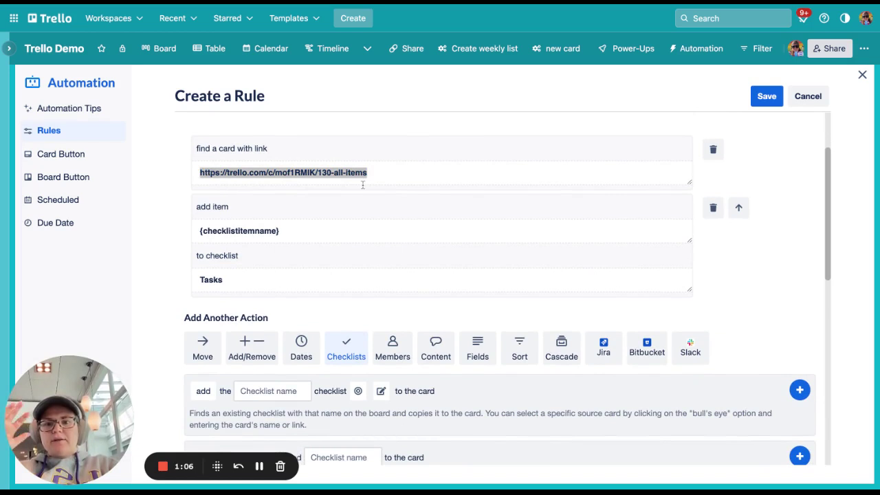
scroll(362, 184, down, 1)
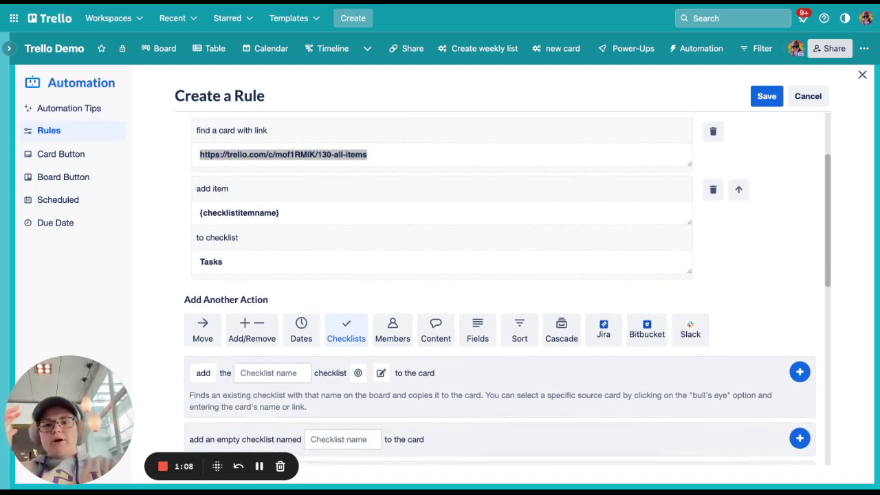
click(199, 188)
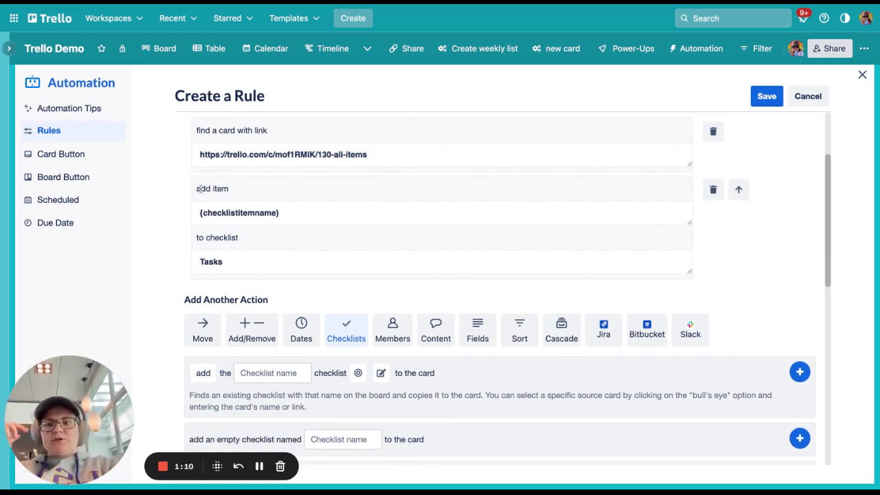
Step: Review the add {checklistitemname} to Tasks action and copy the {checklistitemname} variable
triple_click(221, 214)
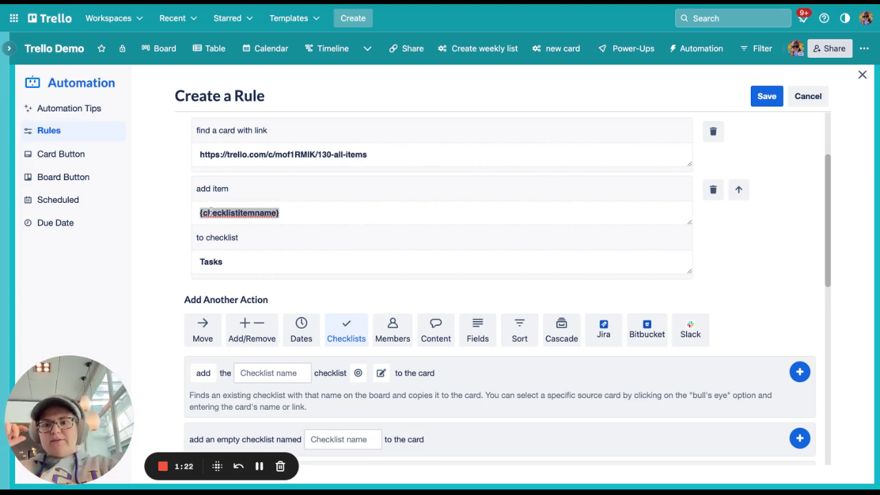
double_click(220, 262)
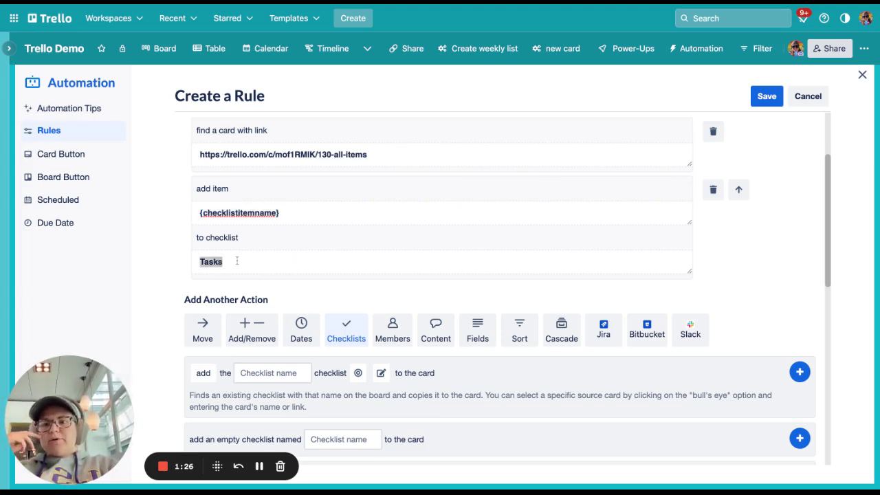
scroll(247, 251, up, 1)
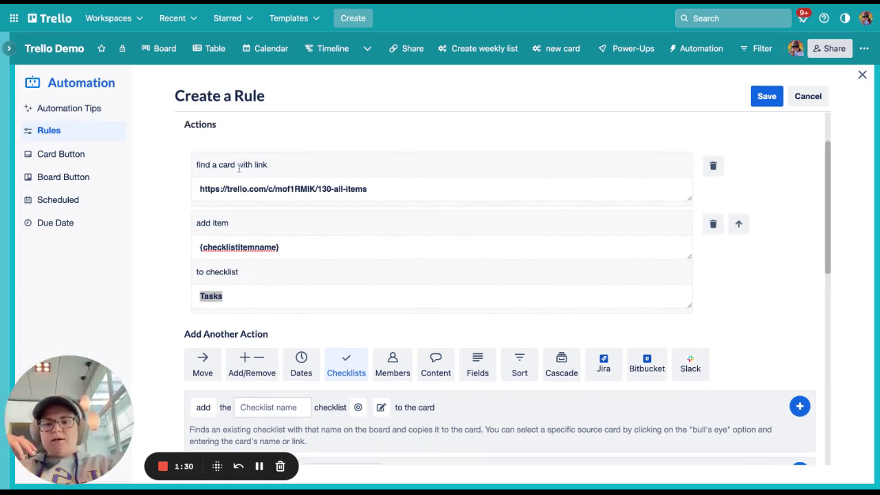
scroll(237, 168, up, 2)
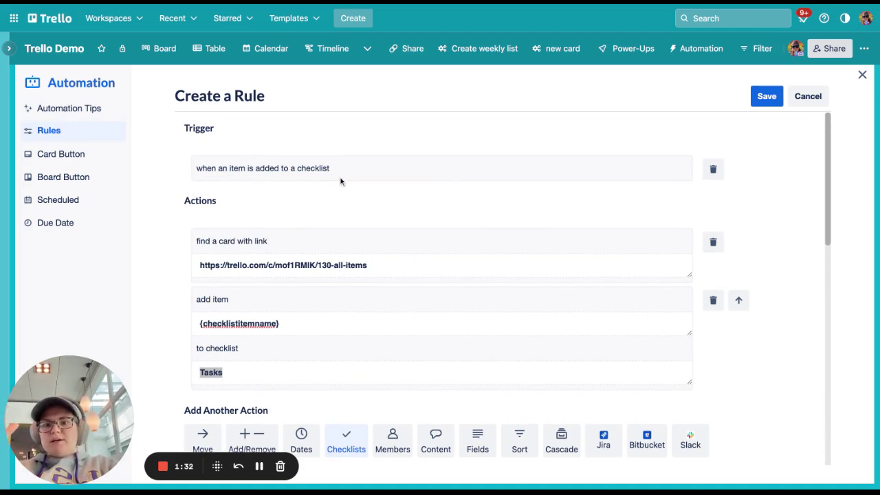
scroll(258, 150, down, 2)
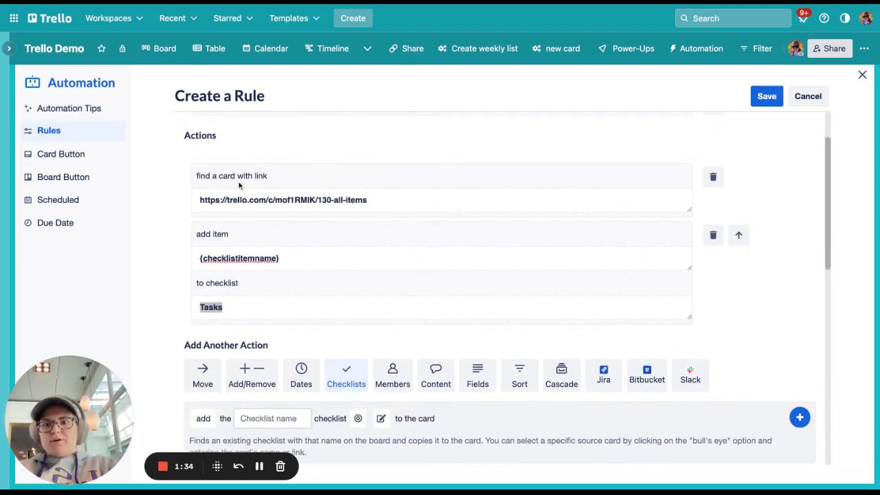
scroll(254, 182, down, 2)
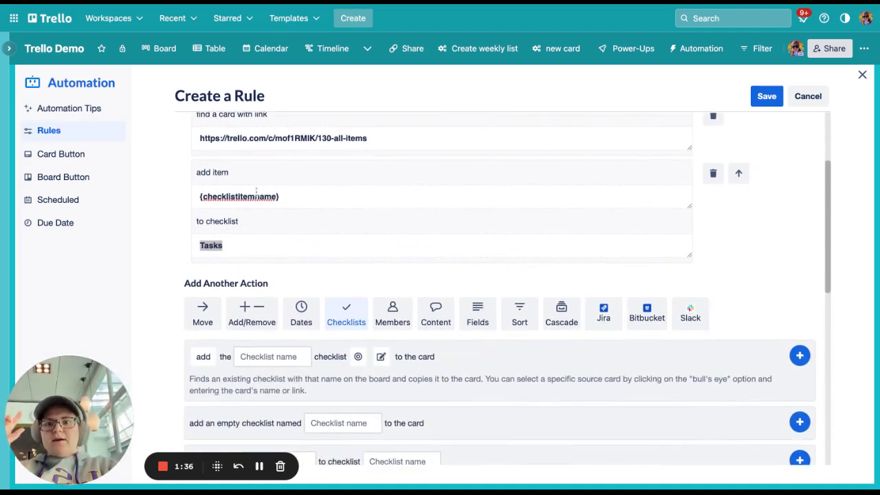
triple_click(224, 197)
key(ctrl+c)
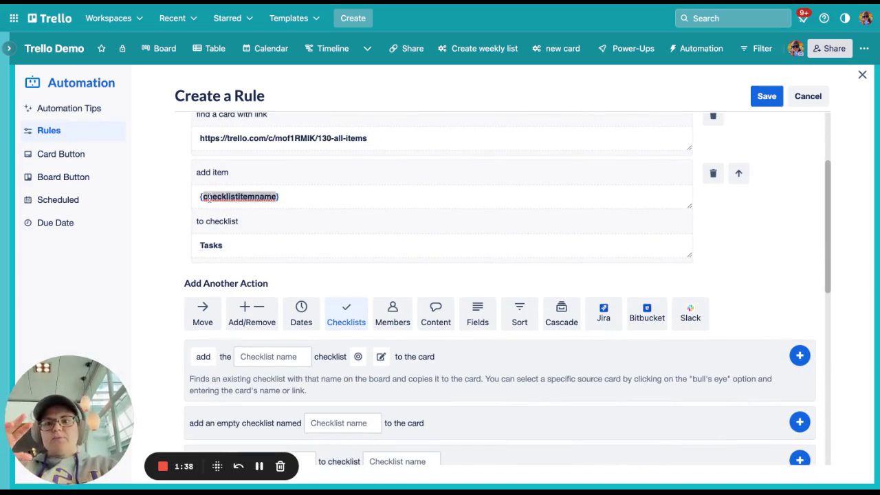
scroll(824, 143, up, 4)
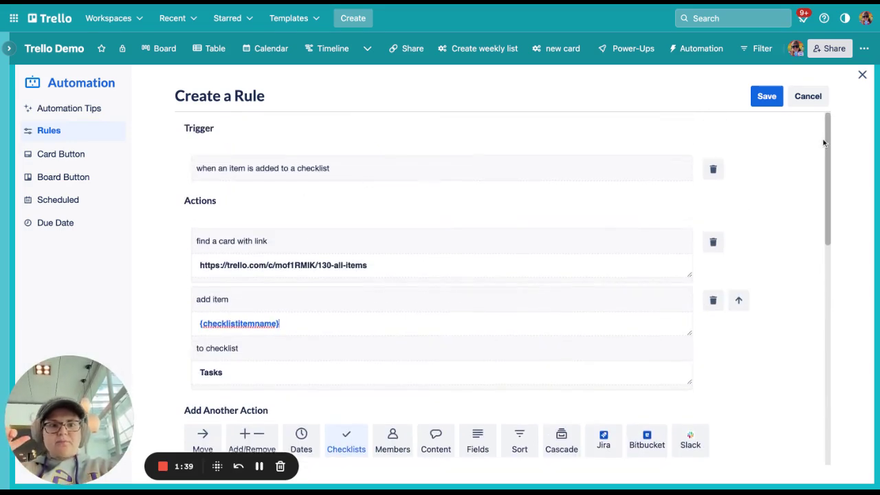
Step: Discard the draft and start a new rule triggered when an item is added to any checklist
click(810, 100)
click(787, 103)
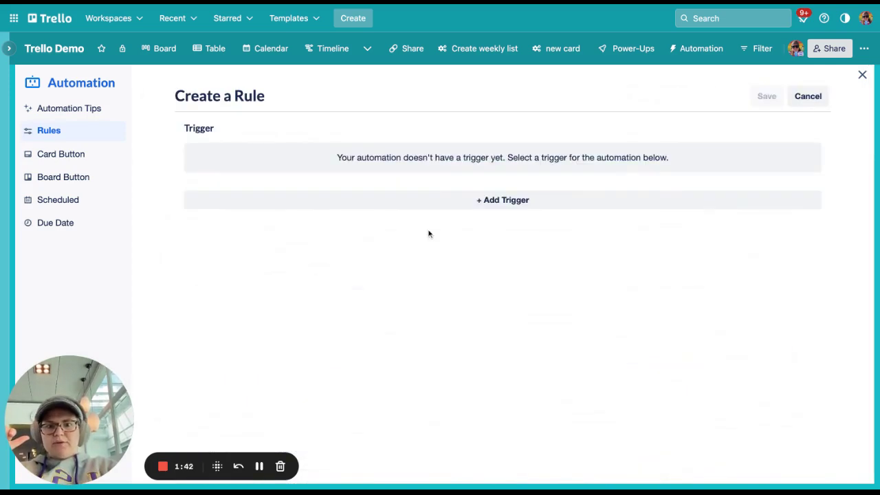
click(409, 205)
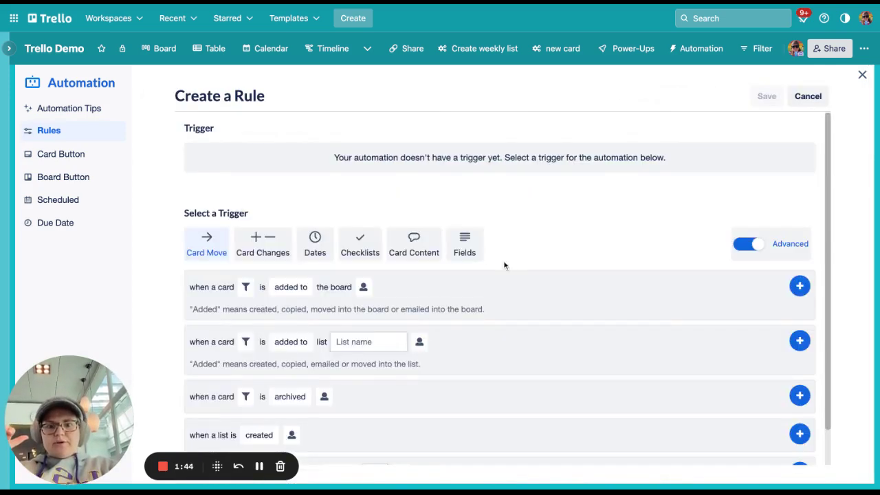
click(350, 217)
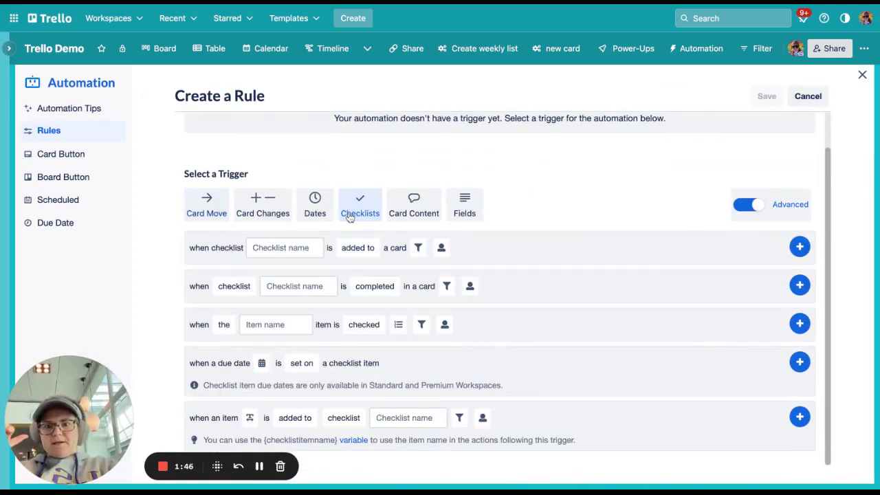
click(303, 420)
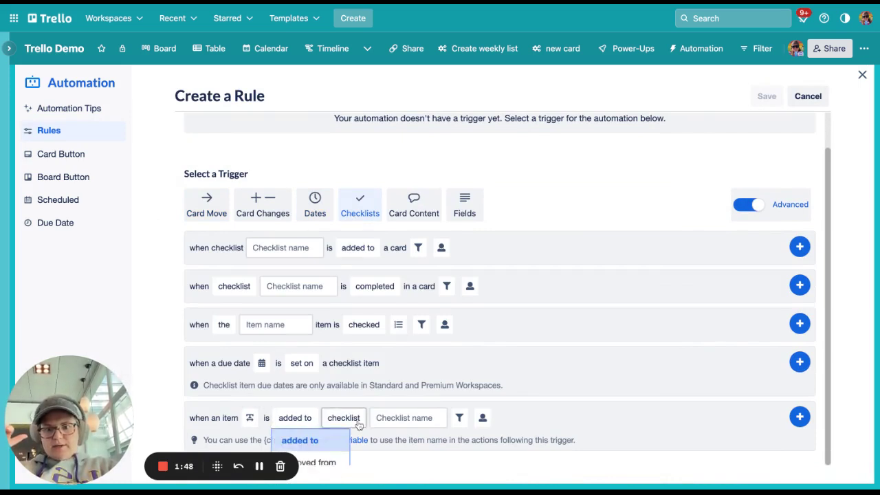
click(360, 421)
click(770, 418)
click(341, 418)
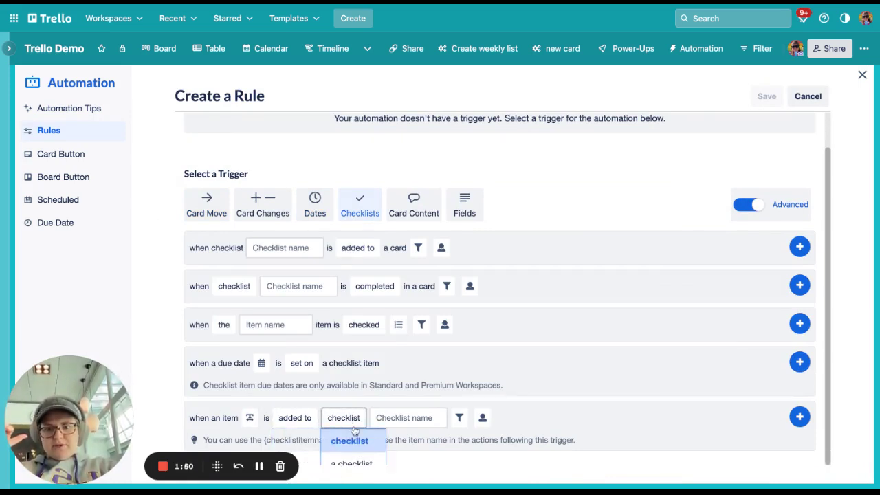
click(357, 464)
click(347, 417)
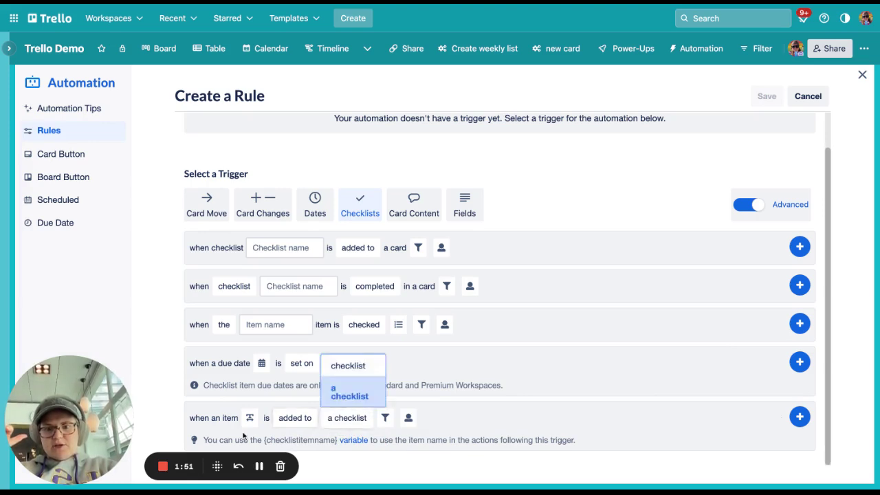
click(347, 393)
click(799, 417)
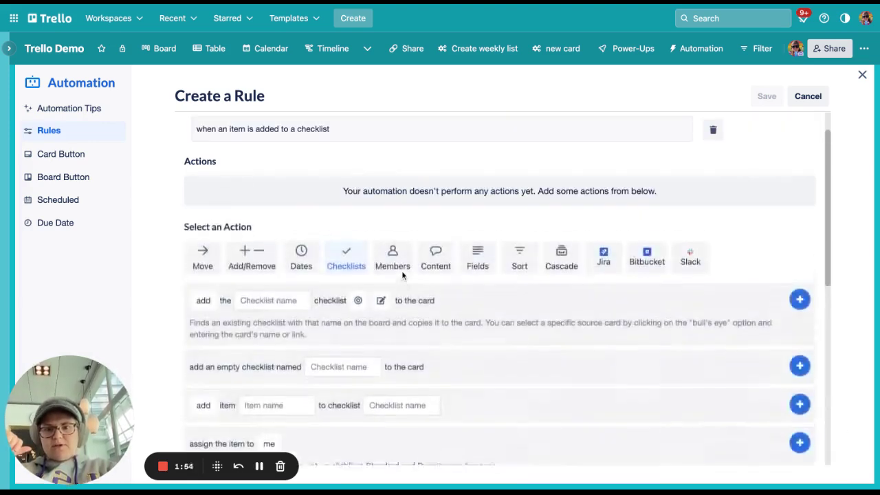
Step: Add a cascade action to find a card with link 'asdfadsf'
click(555, 165)
scroll(374, 270, down, 5)
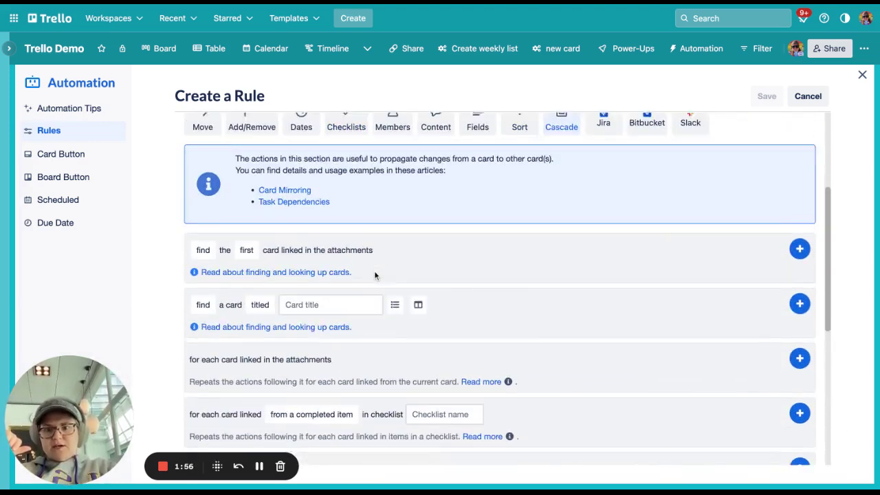
click(255, 158)
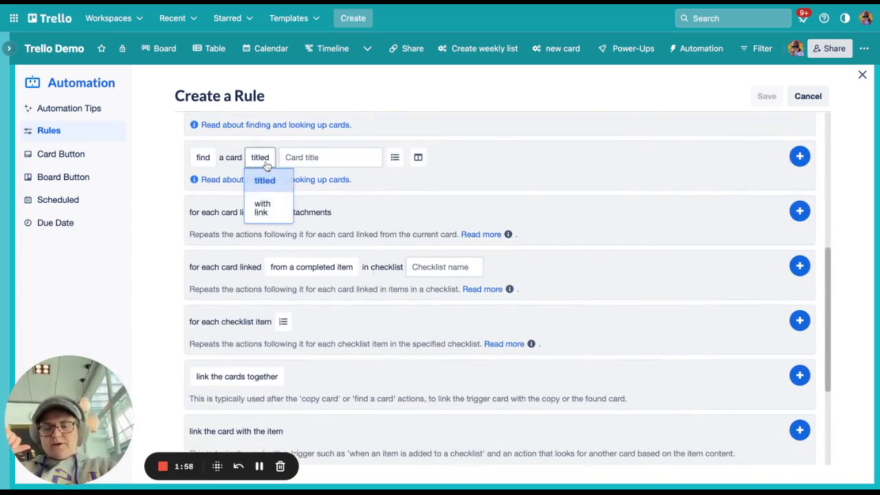
click(270, 208)
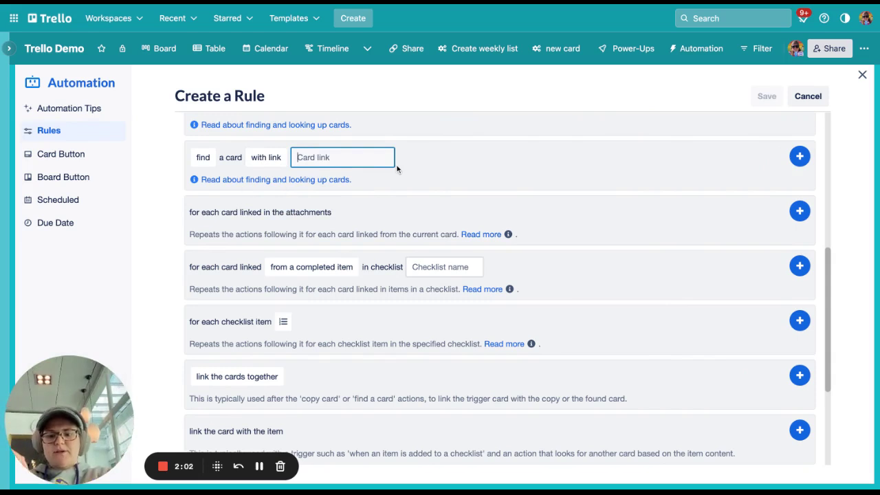
key(ctrl+v)
key(ctrl+a)
key(ctrl+c)
key(BackSpace)
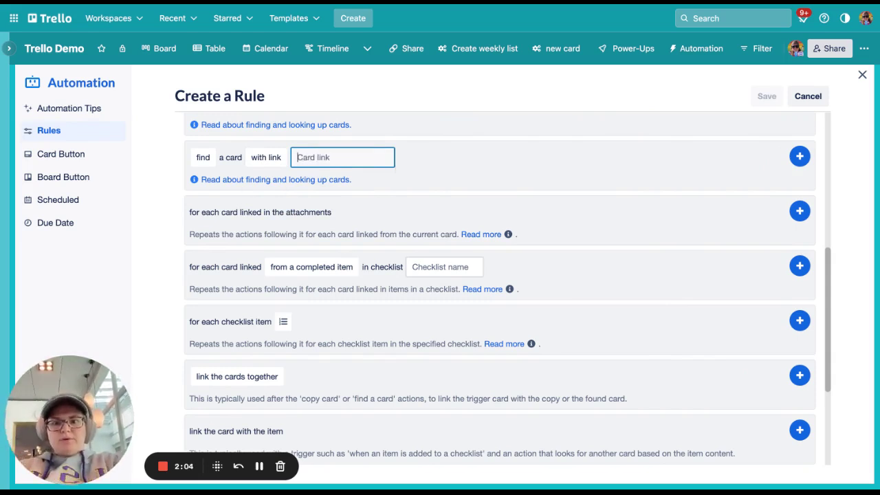
text(asdfadsf)
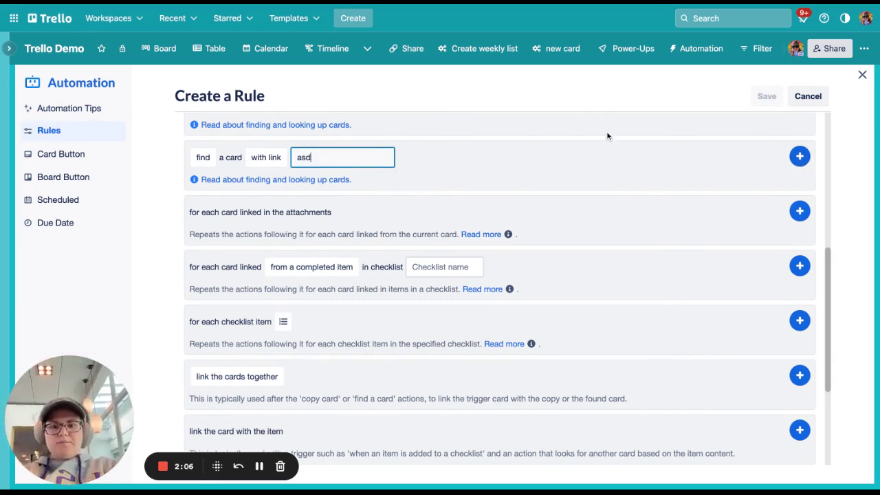
click(800, 157)
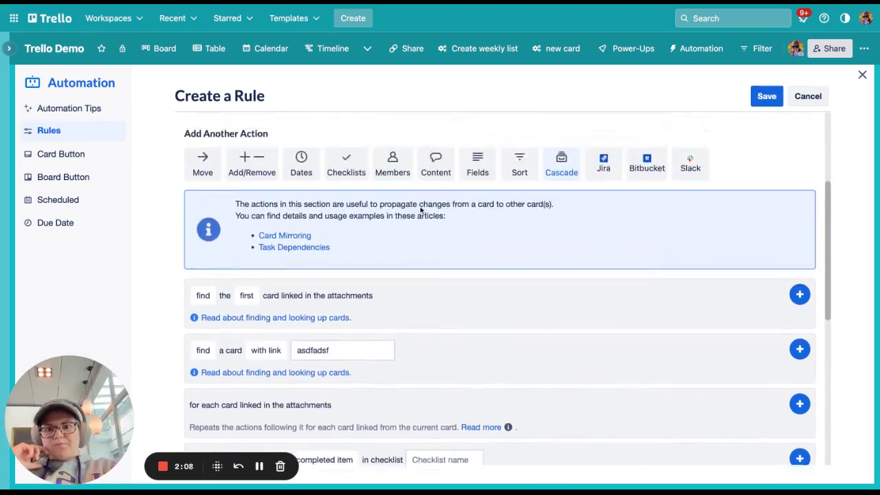
Step: Add a second action: add item {checklistitemname} to checklist Tasks
scroll(421, 211, down, 3)
scroll(420, 211, up, 5)
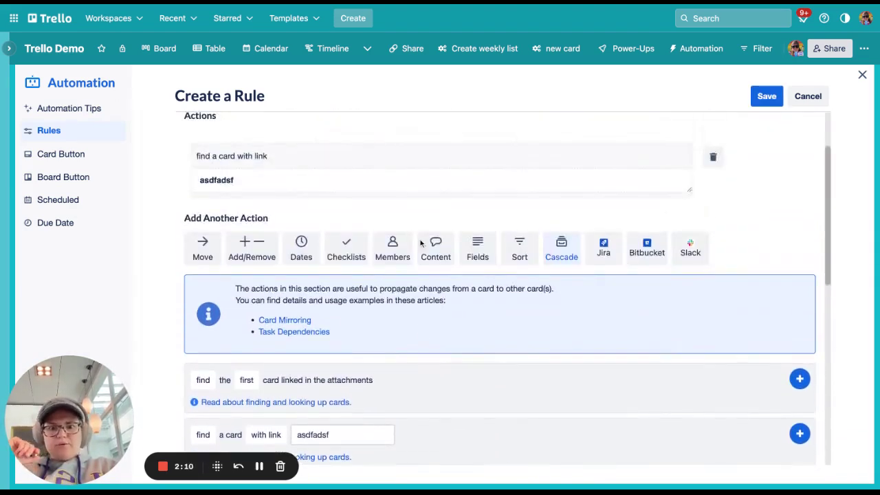
click(346, 247)
scroll(409, 287, down, 5)
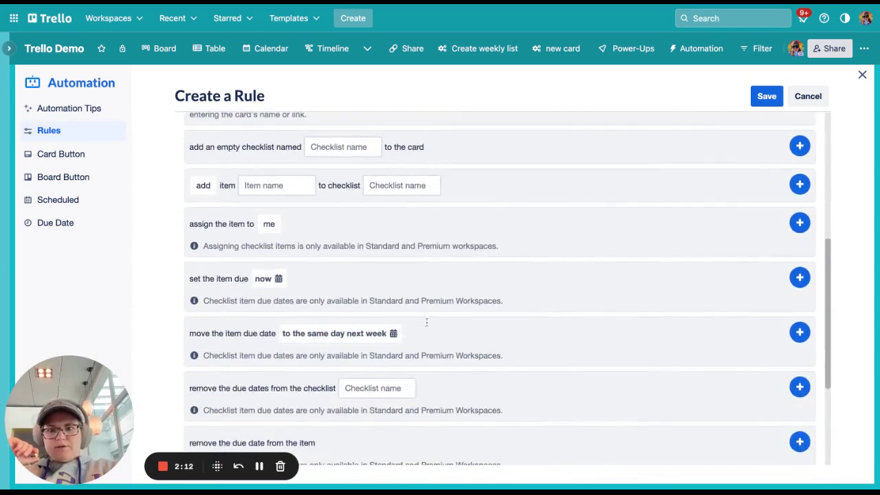
click(249, 133)
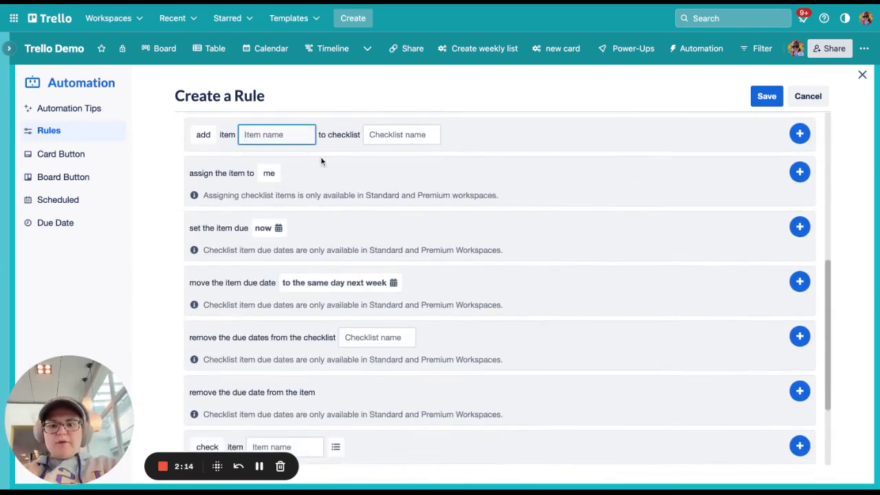
key(ctrl+v)
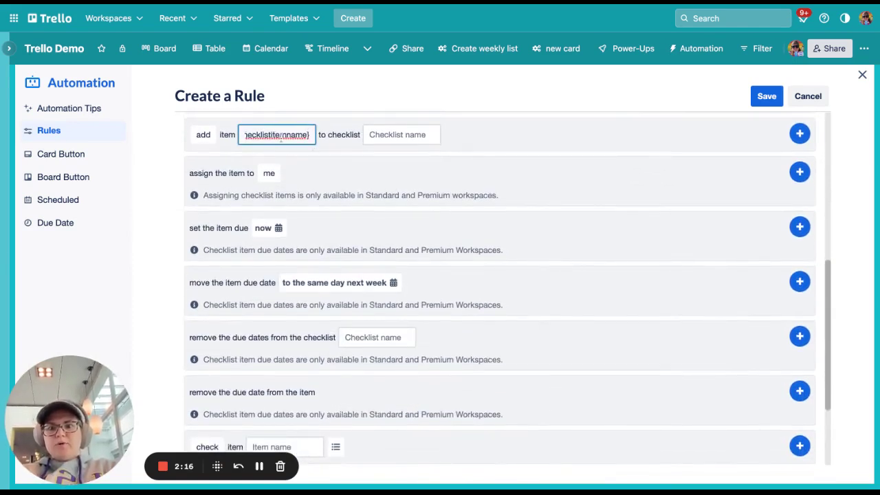
click(389, 133)
text(Ta)
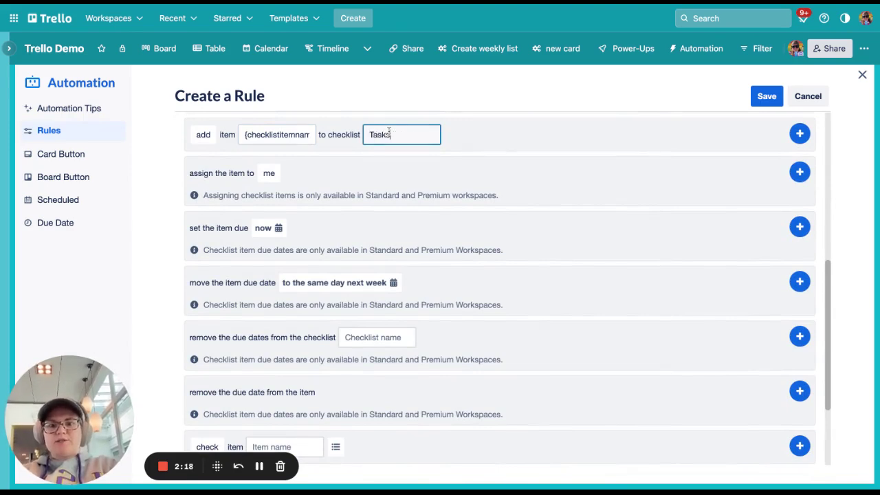
text(sks)
click(799, 133)
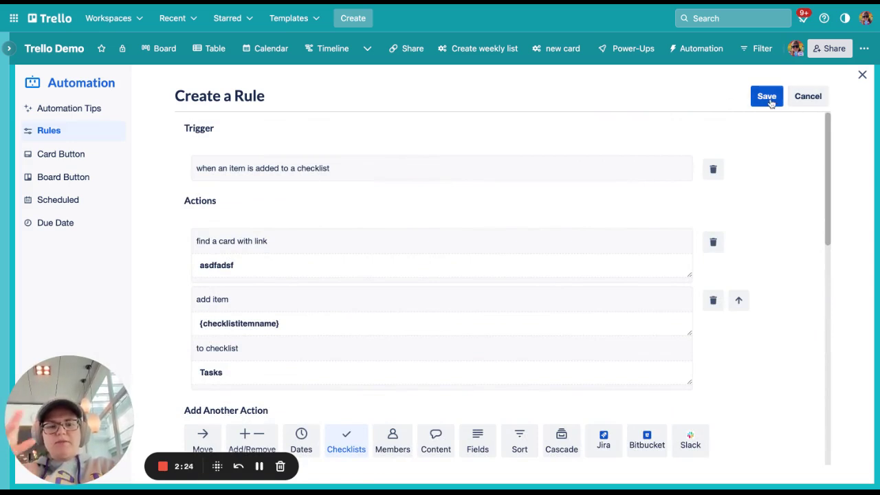
click(808, 97)
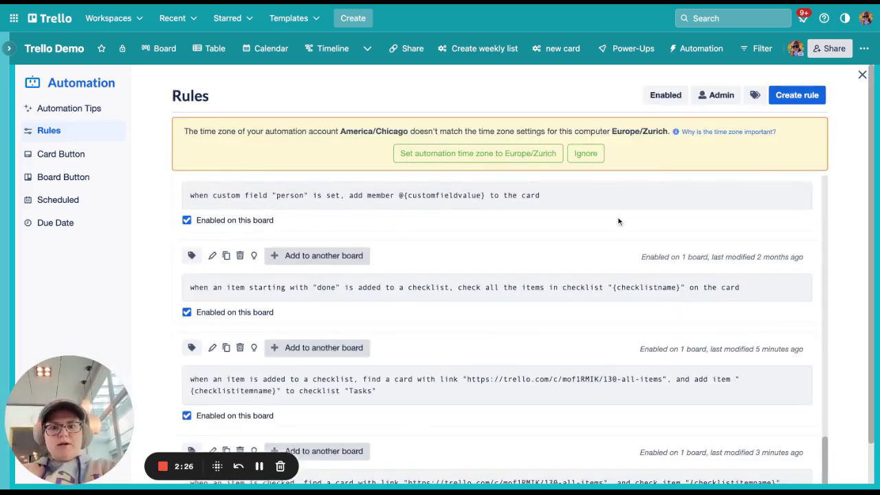
scroll(618, 221, down, 1)
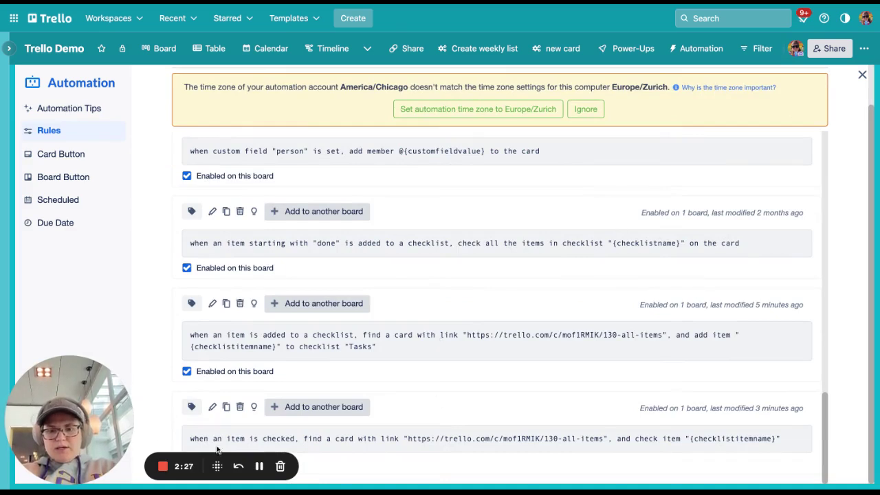
click(212, 406)
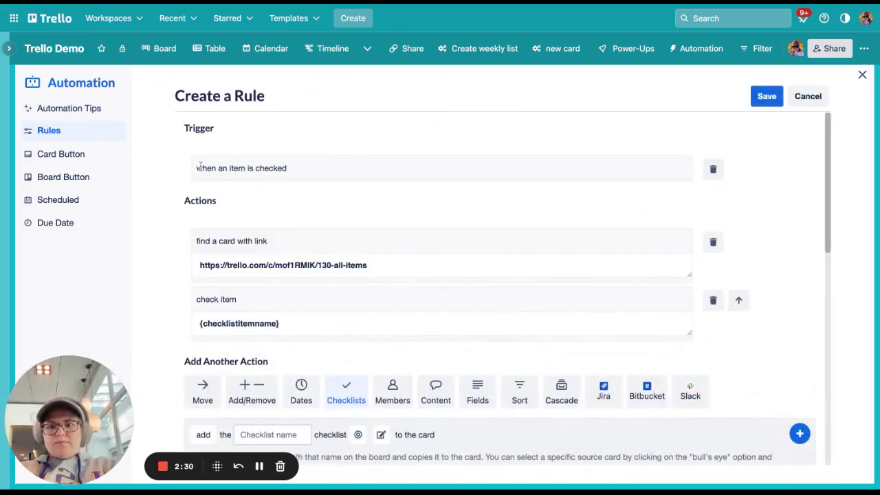
scroll(269, 216, down, 1)
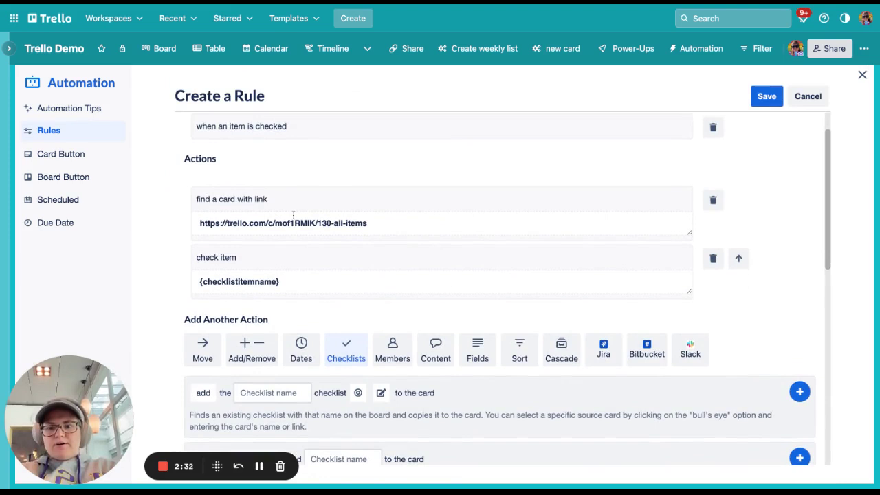
scroll(255, 246, down, 1)
triple_click(342, 182)
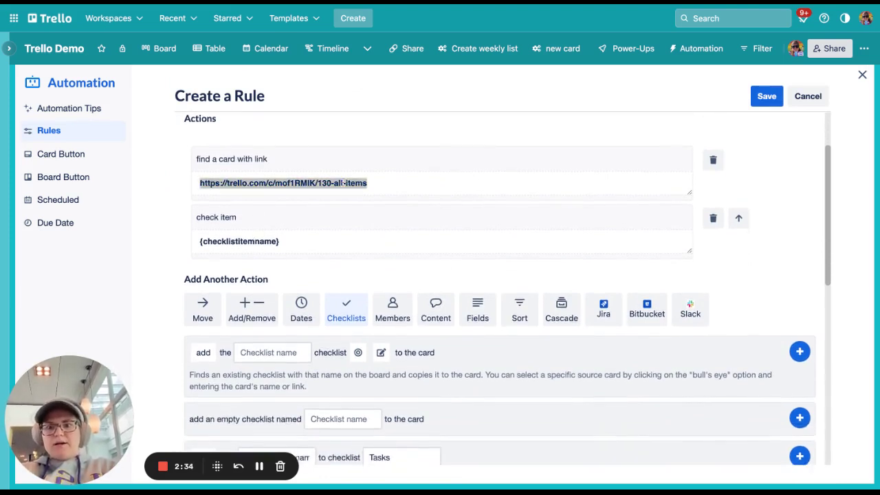
scroll(343, 182, down, 1)
triple_click(227, 202)
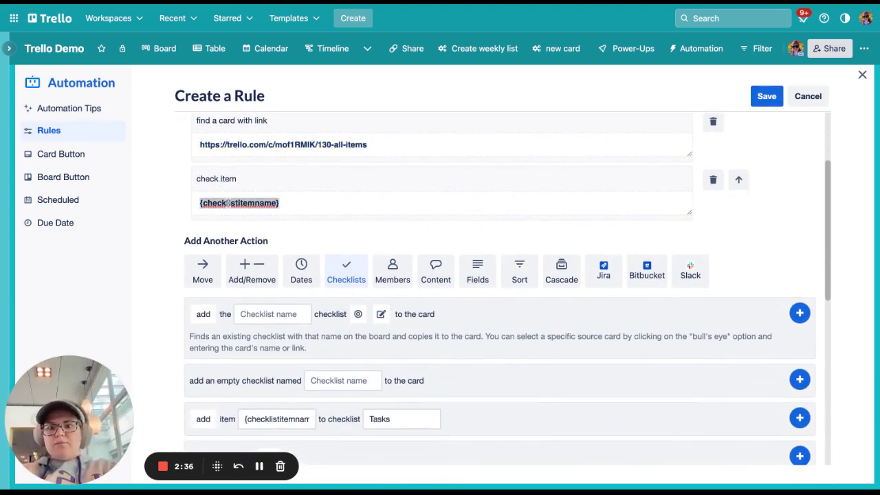
click(298, 205)
scroll(201, 206, up, 1)
scroll(201, 206, up, 1)
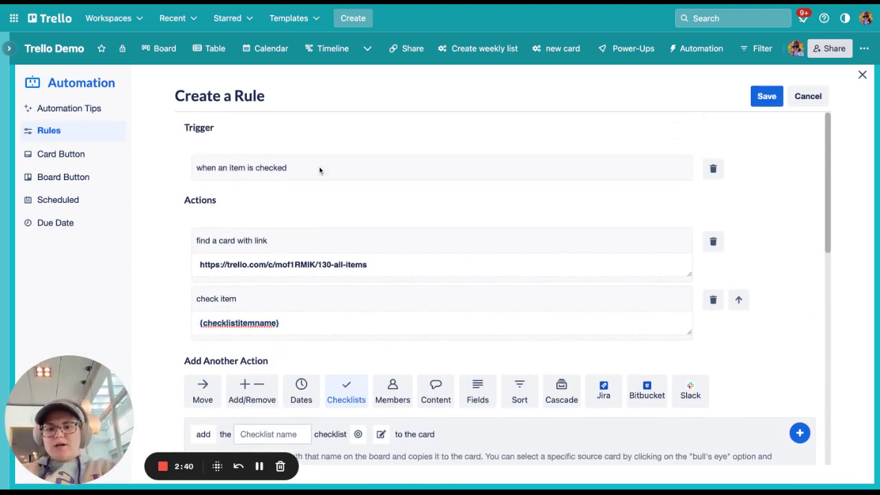
scroll(321, 170, down, 1)
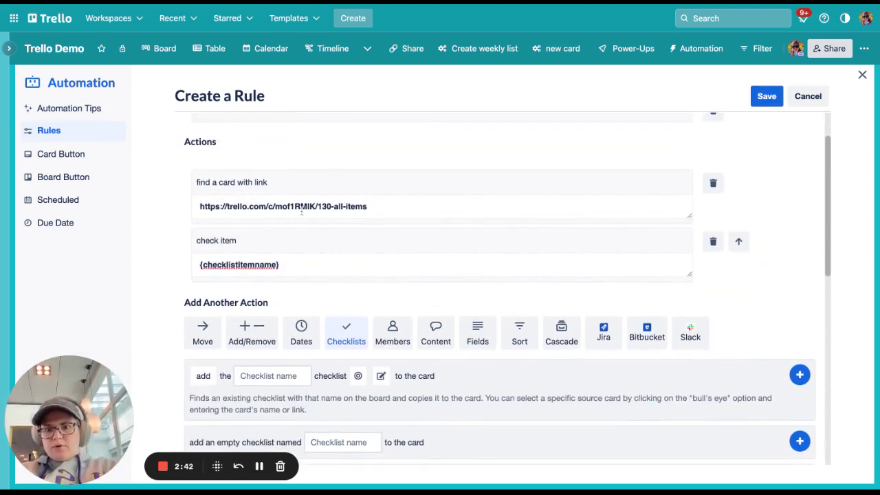
scroll(301, 212, down, 1)
scroll(741, 161, up, 2)
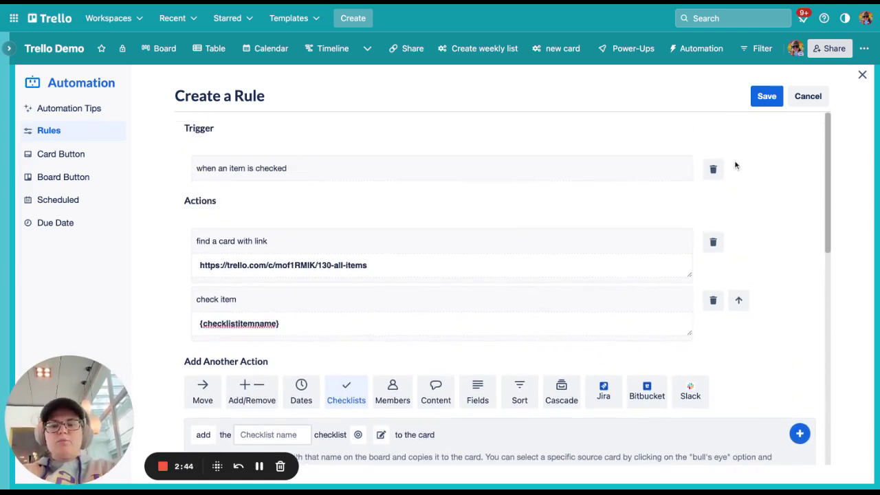
Step: Close the editor and start a new rule triggered when any checklist item is checked
click(822, 98)
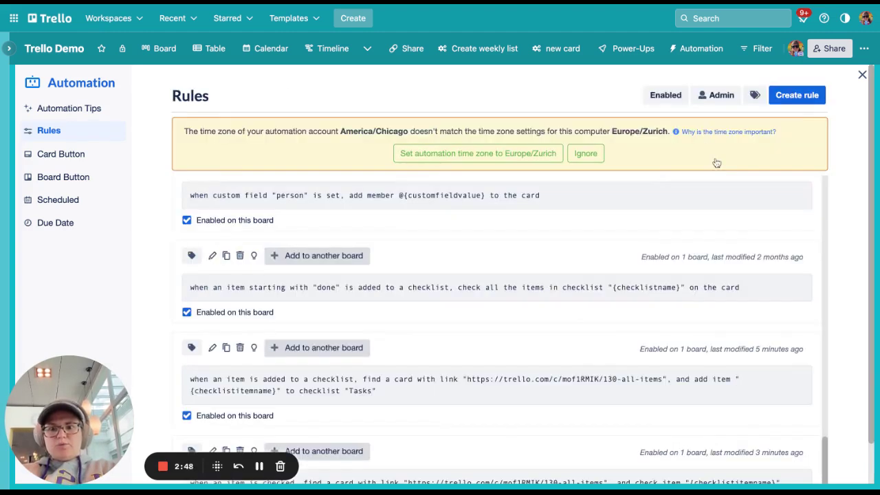
click(796, 94)
click(387, 206)
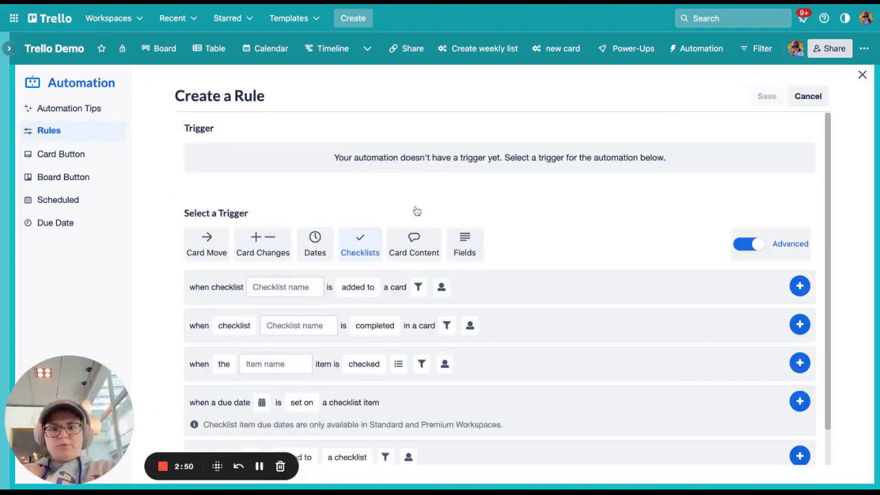
scroll(357, 268, down, 1)
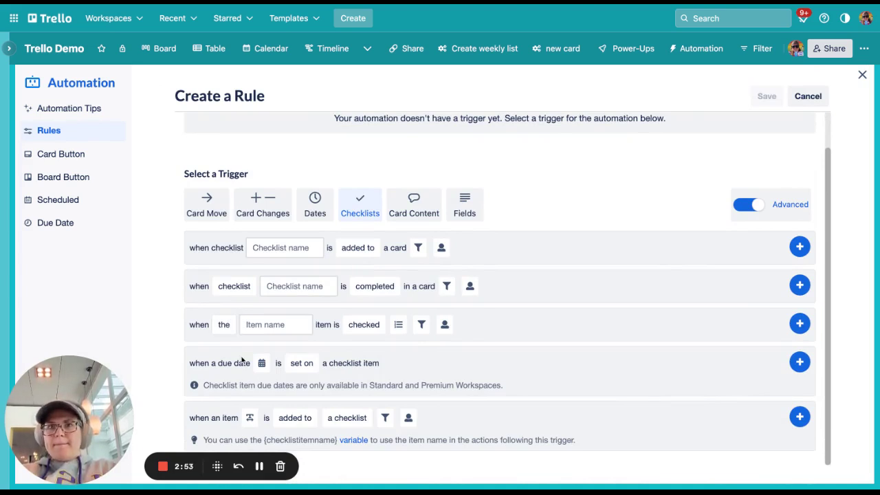
click(223, 325)
click(228, 368)
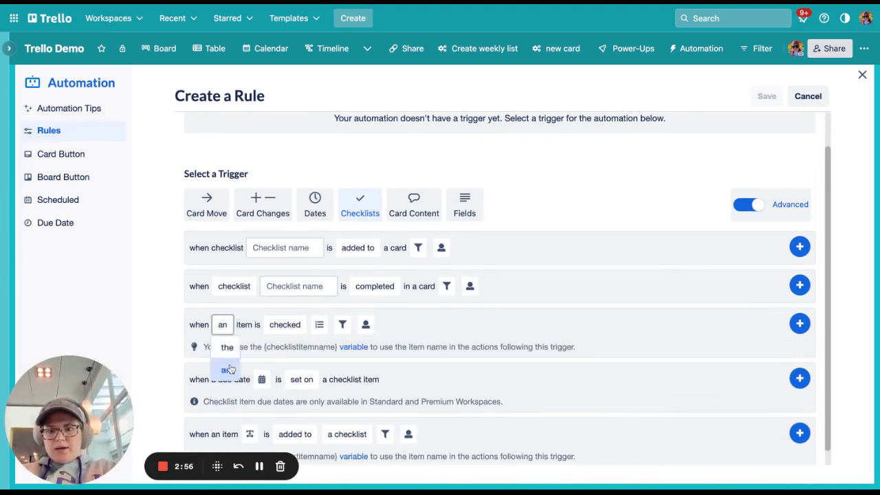
click(275, 329)
click(222, 324)
click(838, 342)
click(802, 334)
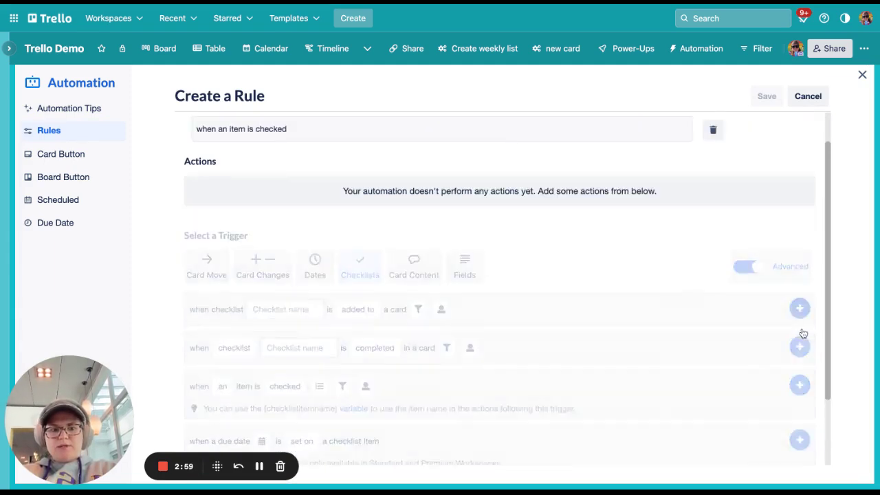
Step: Add the cascade action to find a card with link
click(553, 267)
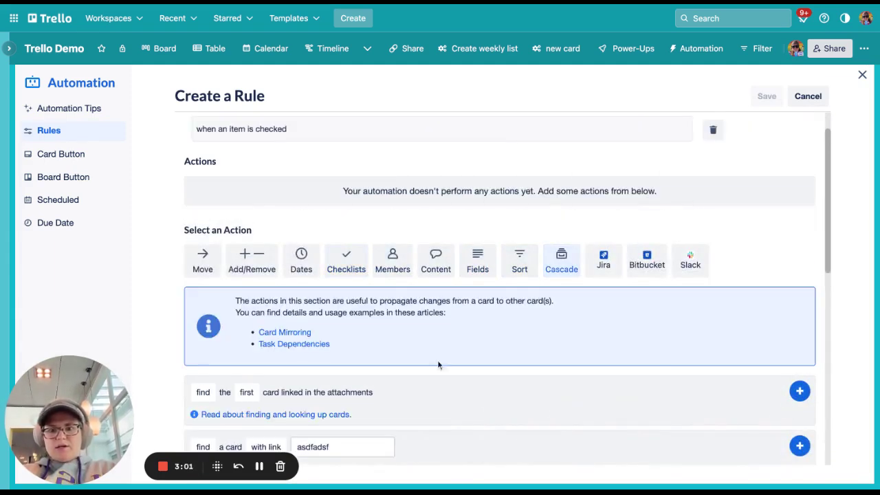
scroll(435, 363, down, 3)
click(800, 317)
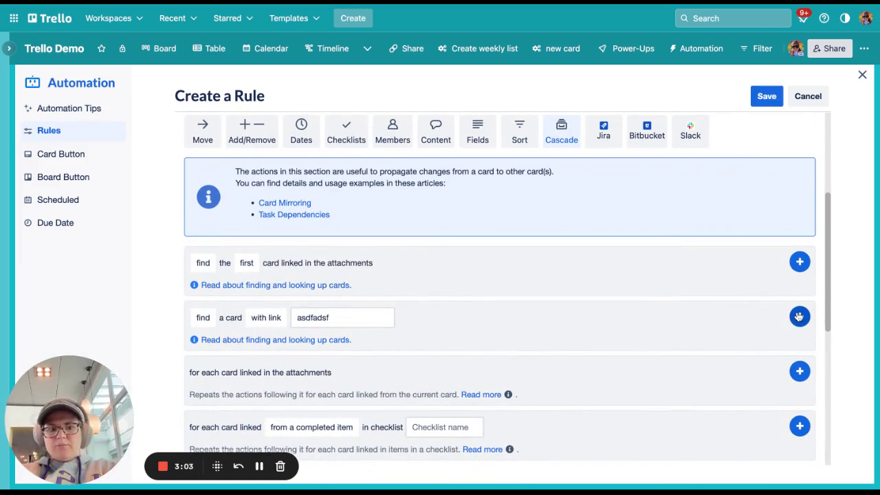
Step: Add a check item {checklistitemname} action, without a checklist name condition
click(438, 131)
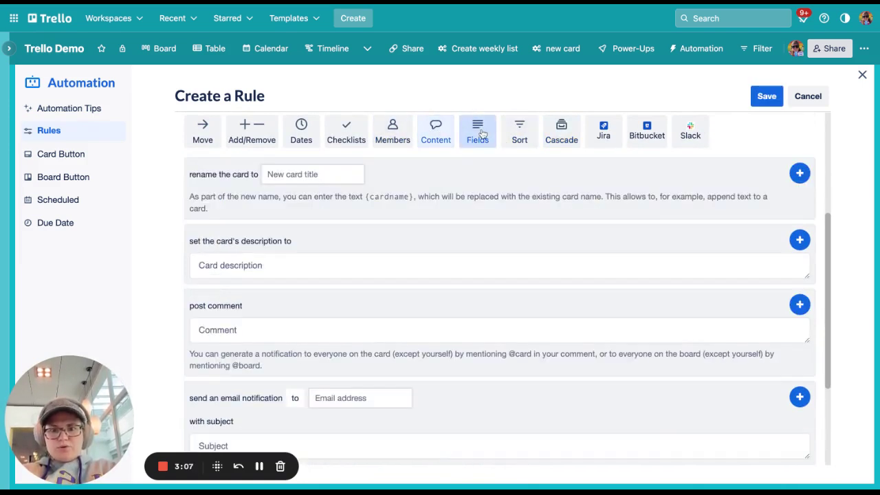
click(345, 132)
scroll(332, 340, down, 2)
scroll(332, 341, down, 6)
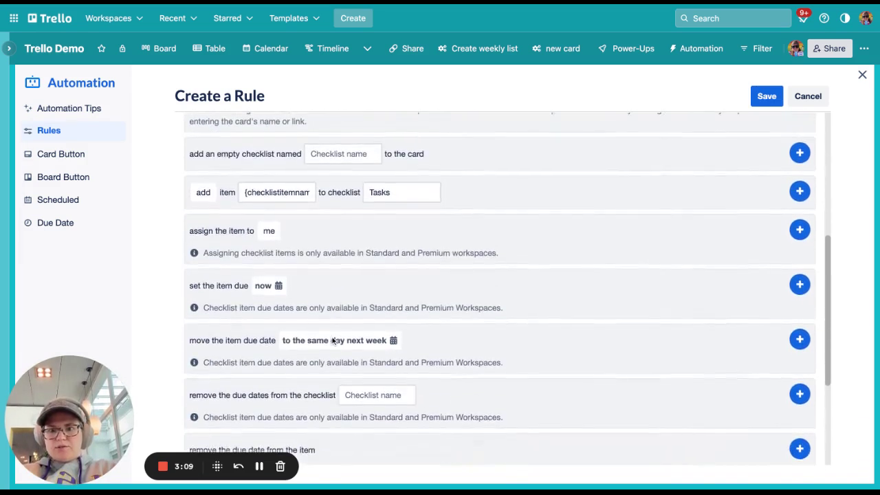
click(266, 319)
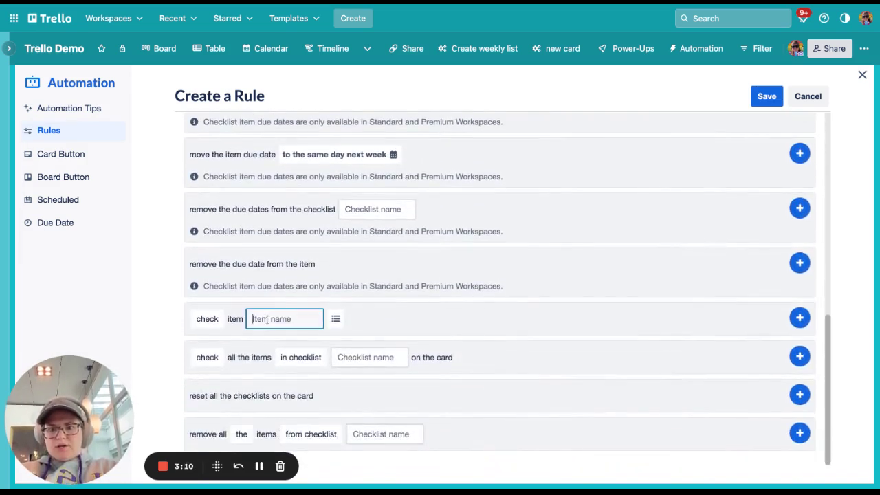
key(ctrl+v)
click(207, 319)
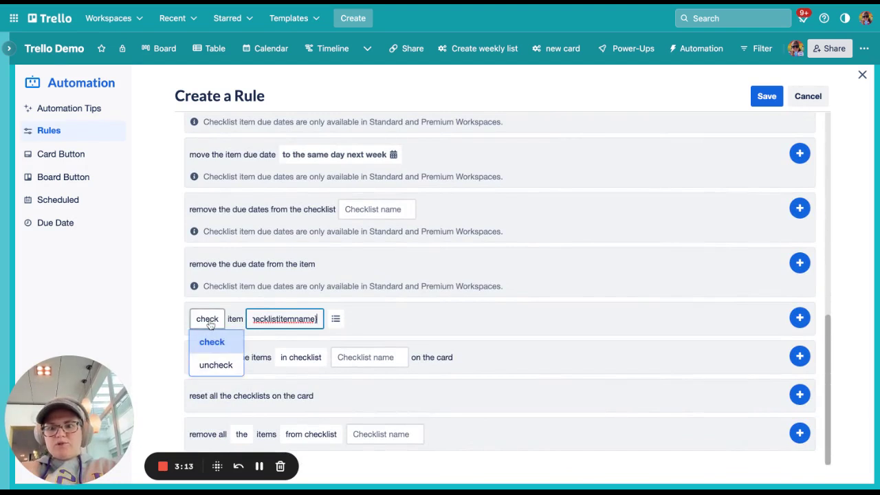
click(336, 319)
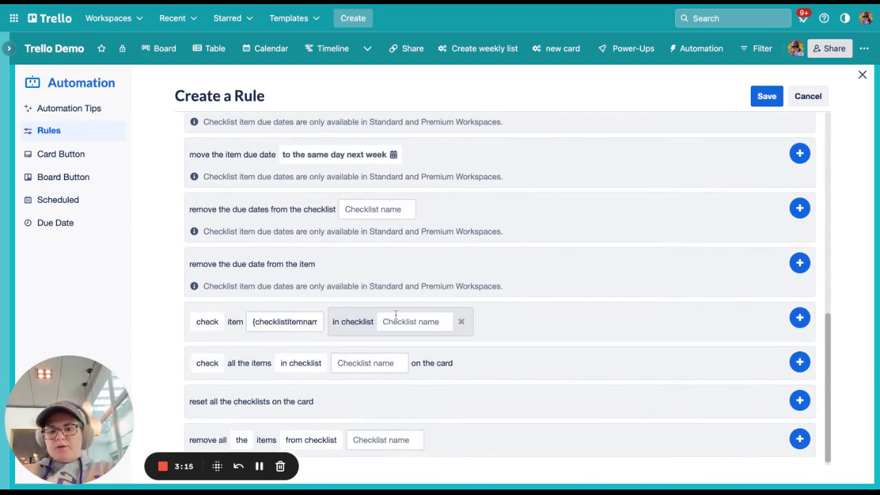
click(461, 323)
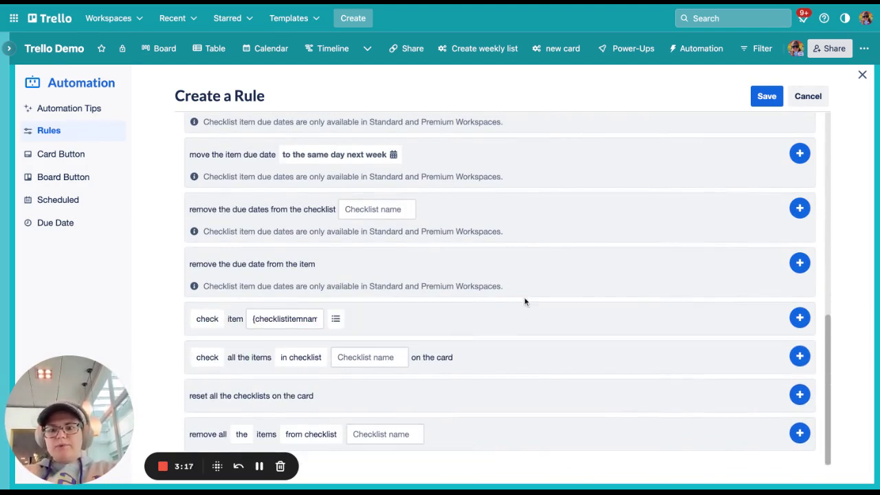
click(799, 318)
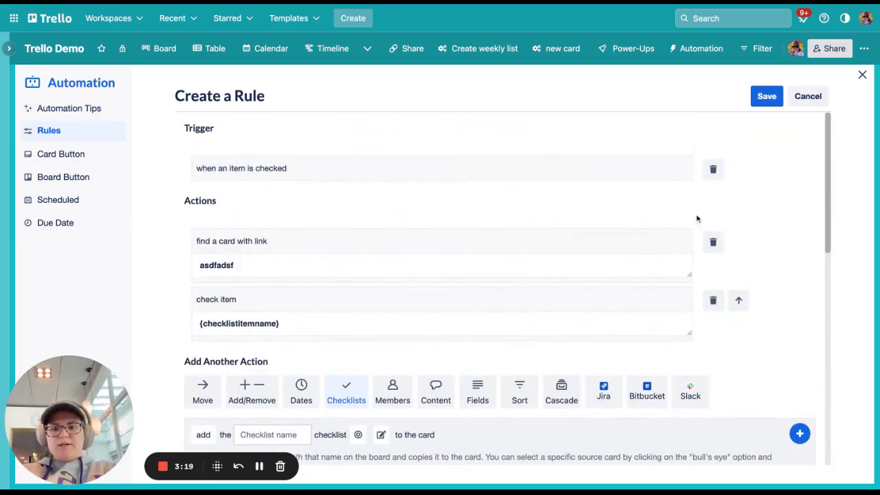